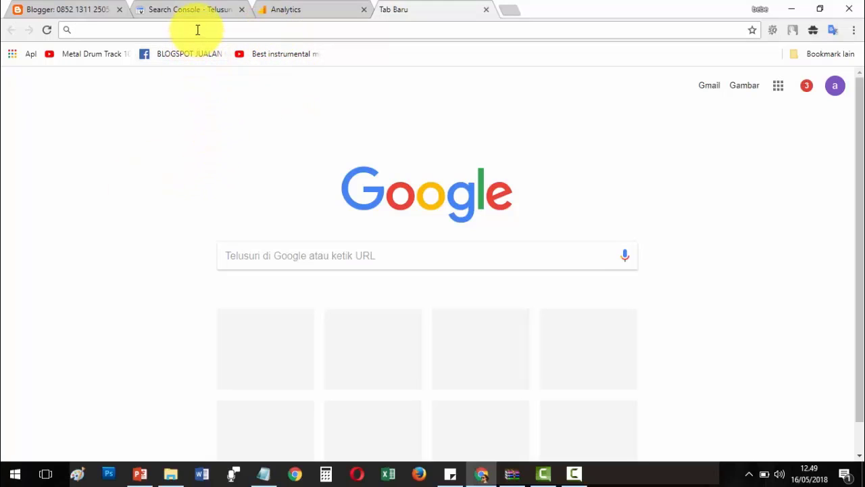
Search Google for "google webmaster tools" and open the Search Console home page from the results.
left_click(197, 29)
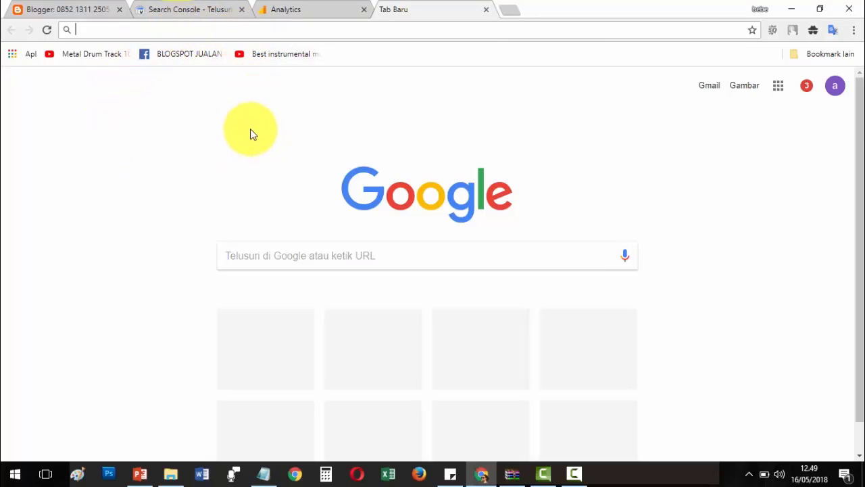
type("google ")
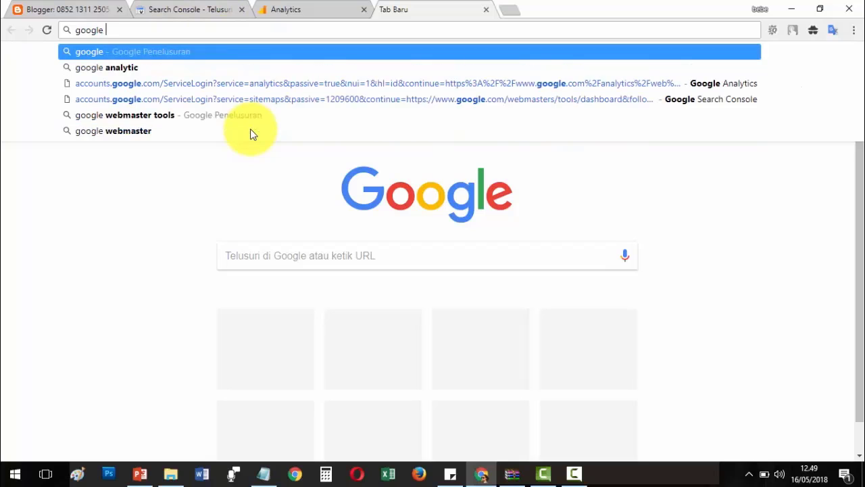
type("webmaste")
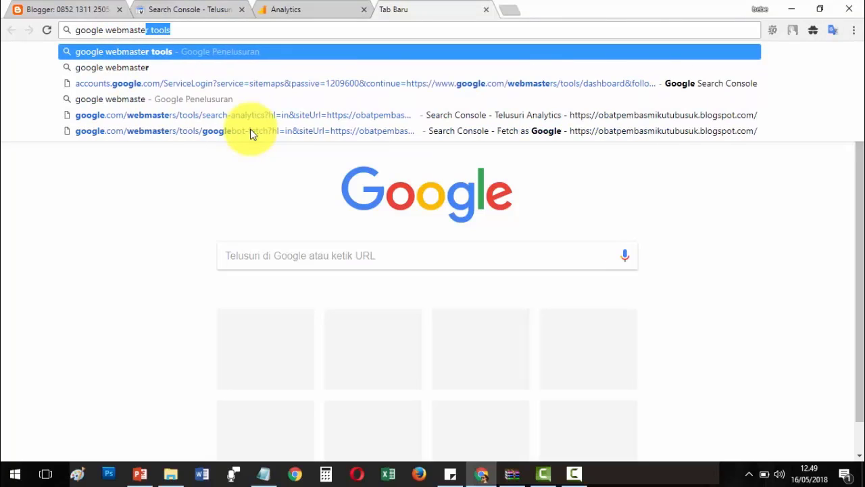
type("r tools")
key("Return")
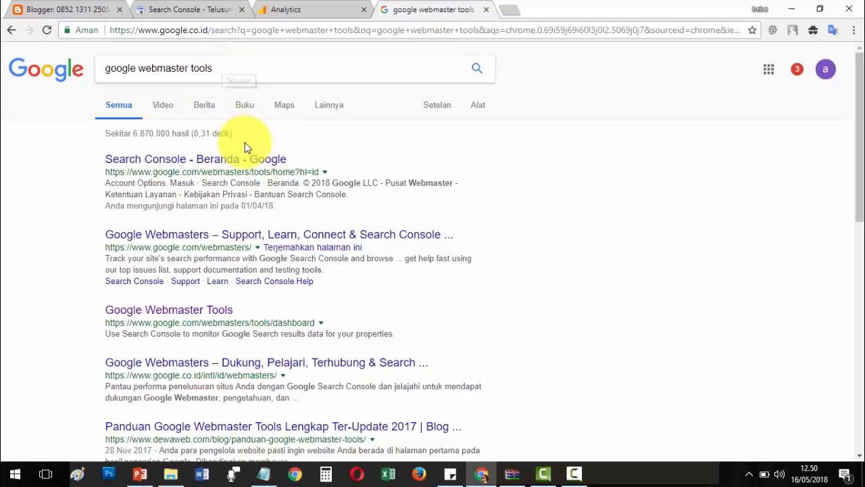
left_click(244, 161)
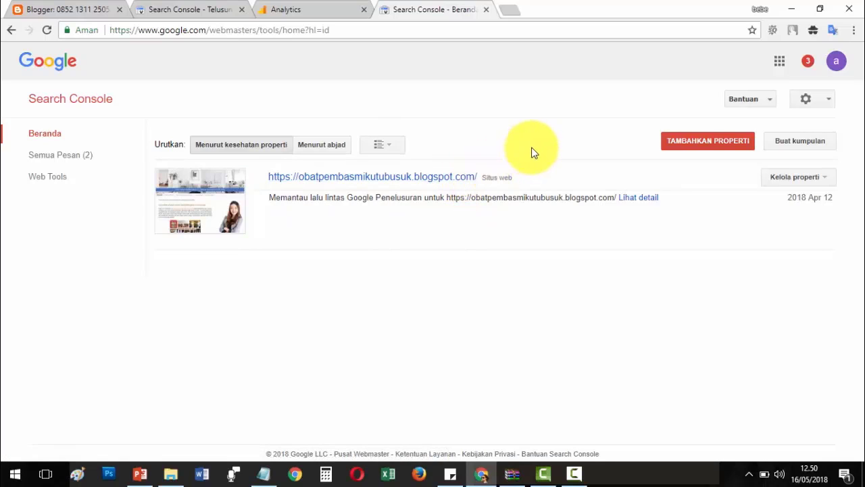
Start adding a website property, view the blog from Blogger in a new tab and copy its web address.
left_click(692, 148)
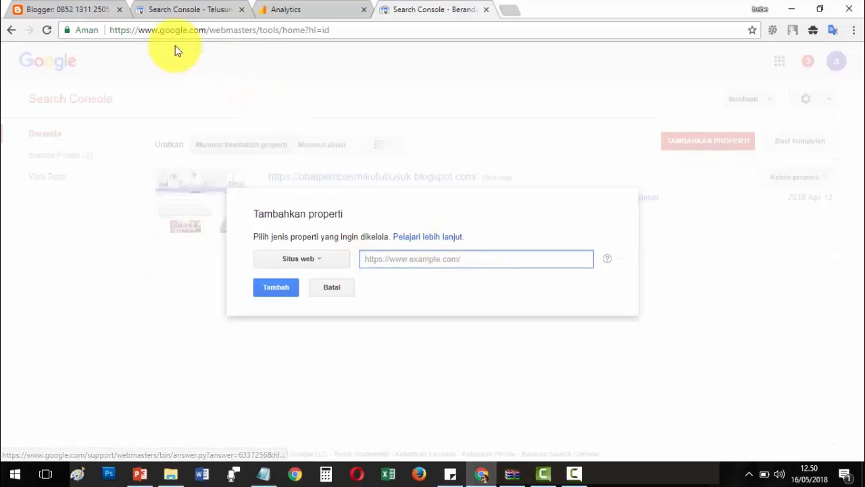
left_click(81, 7)
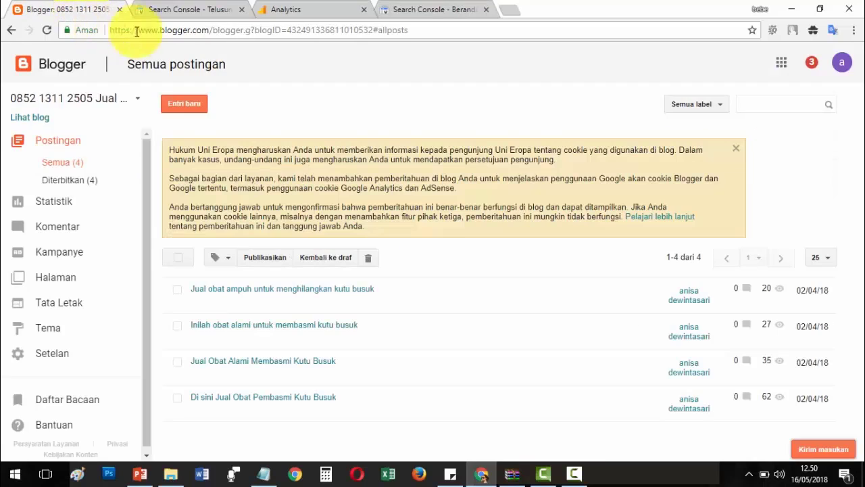
right_click(43, 116)
left_click(82, 123)
left_click(155, 9)
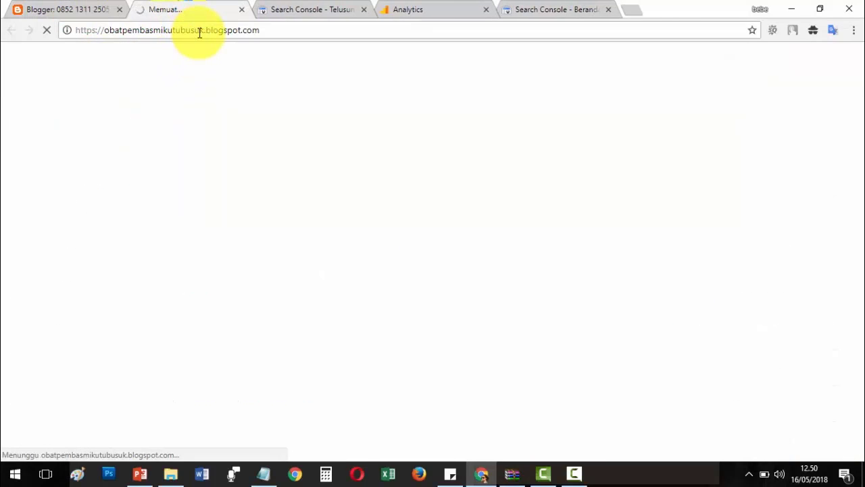
left_click(200, 30)
right_click(199, 29)
left_click(242, 80)
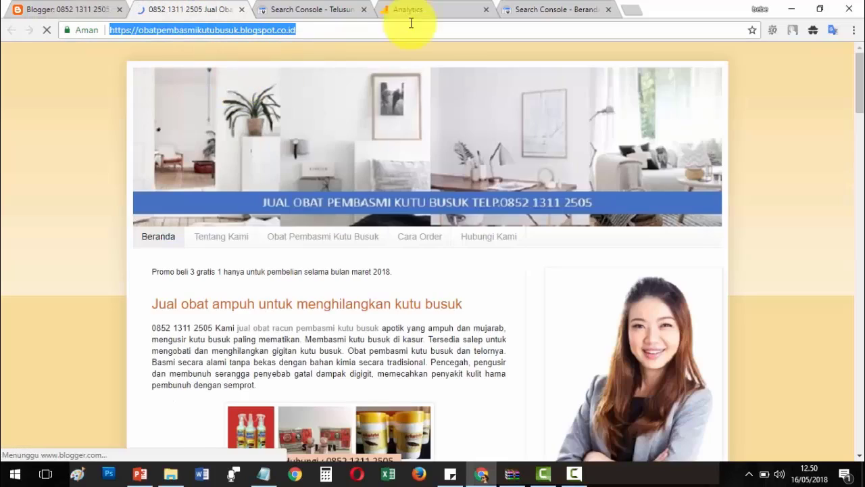
left_click(549, 8)
right_click(448, 254)
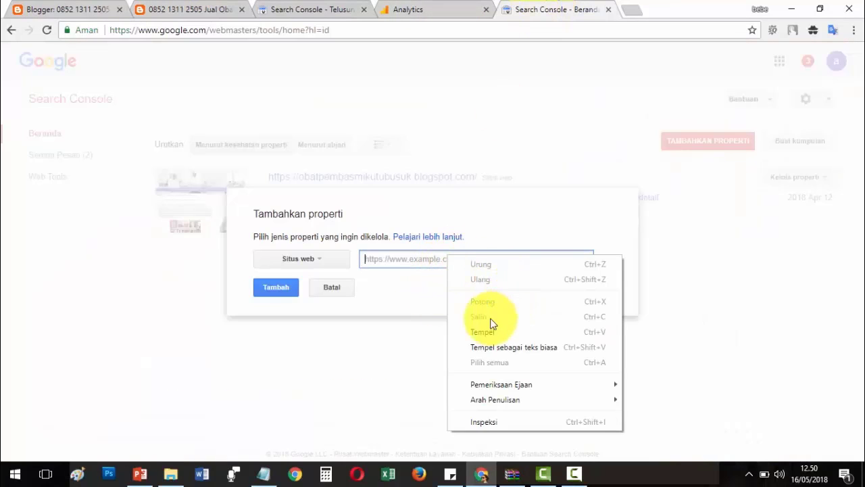
left_click(484, 330)
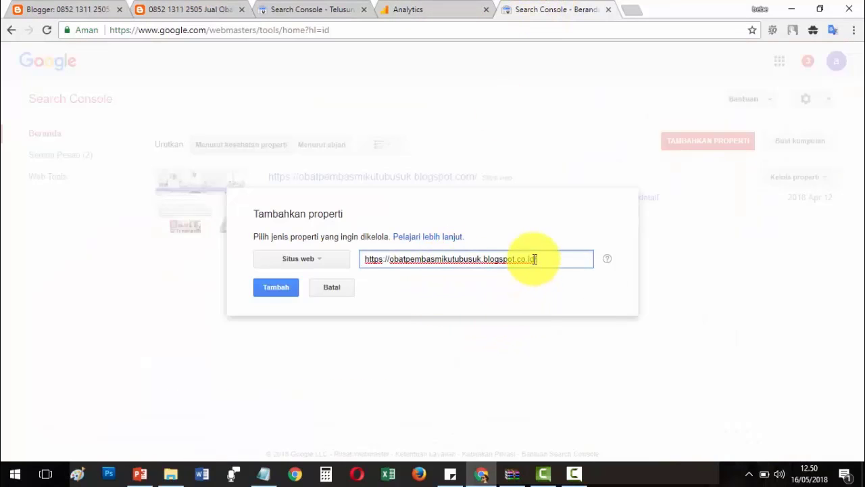
left_click_drag(527, 259, 556, 258)
type("m")
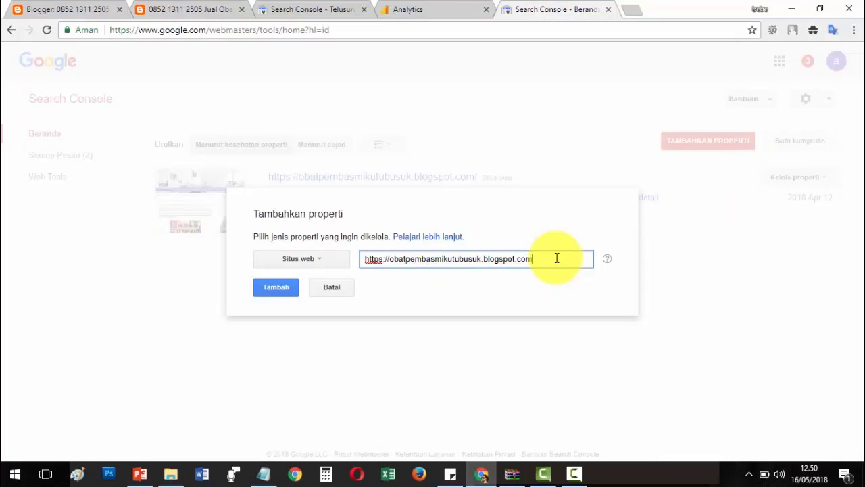
left_click(523, 287)
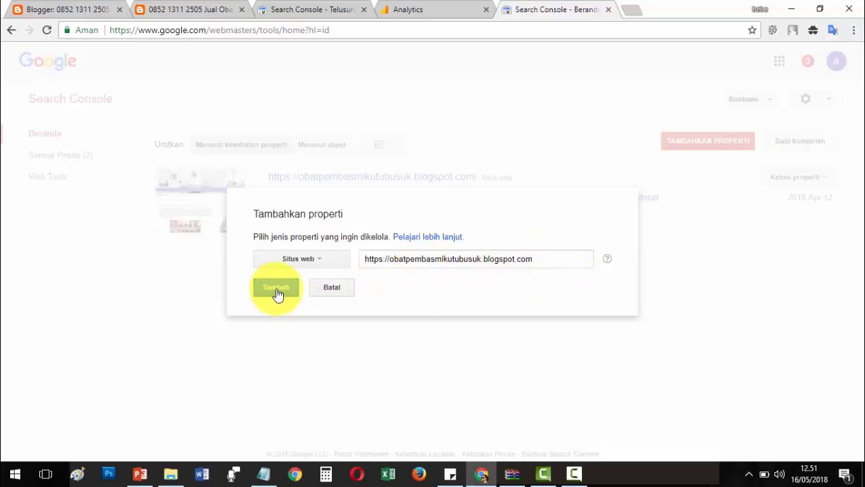
left_click(336, 290)
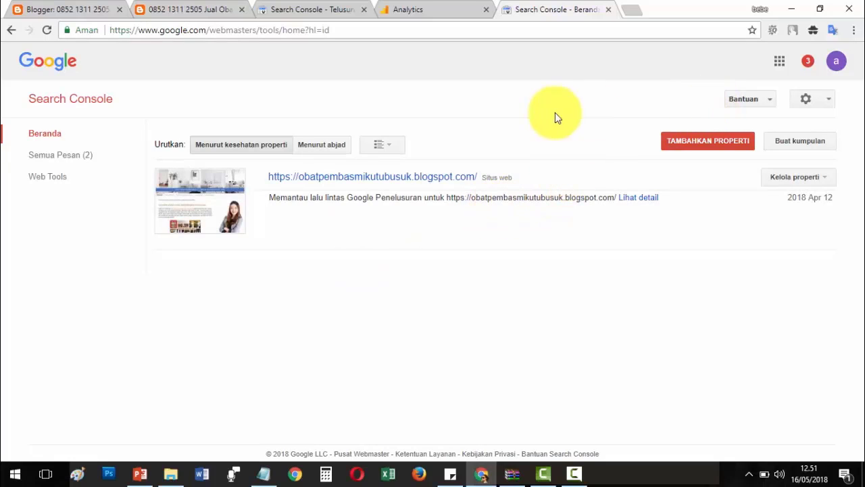
Open the existing obatpembasmikutubusuk.blogspot.com property and view its dashboard and messages.
left_click(427, 177)
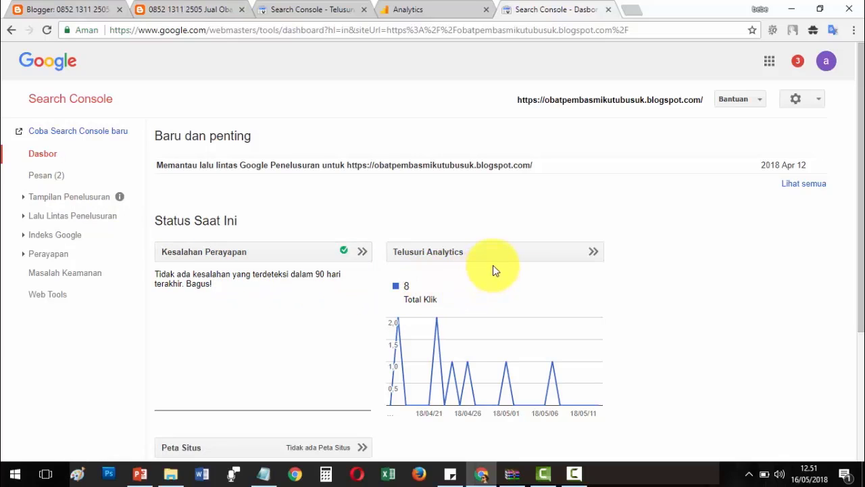
scroll(516, 294, "down", 1)
scroll(518, 293, "down", 2)
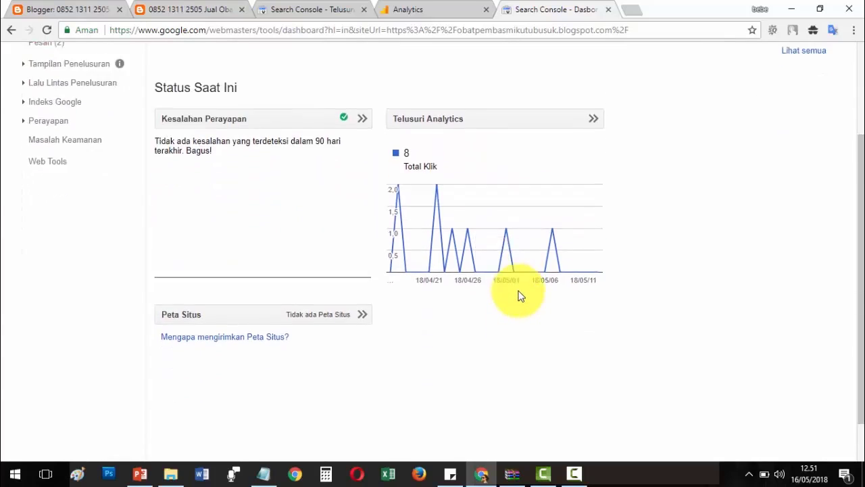
scroll(517, 294, "up", 1)
left_click(52, 135)
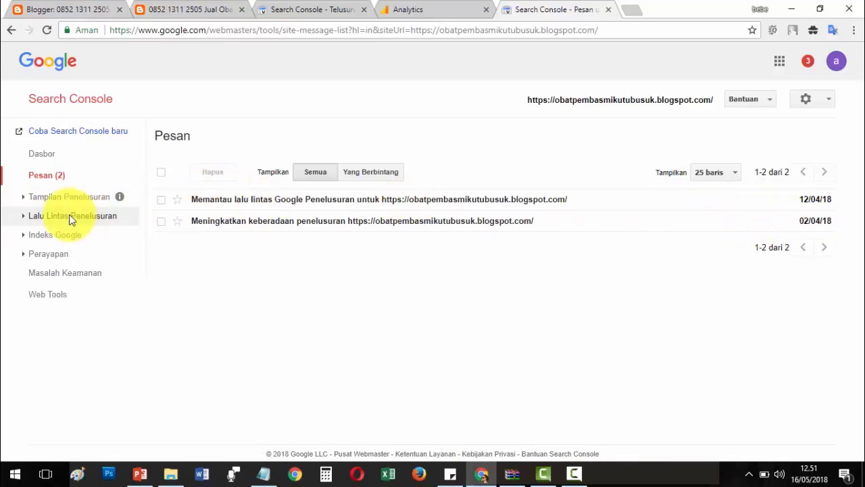
Expand the search appearance and search traffic sections, and open the Search Analytics report (Telusuri Analytics).
left_click(50, 199)
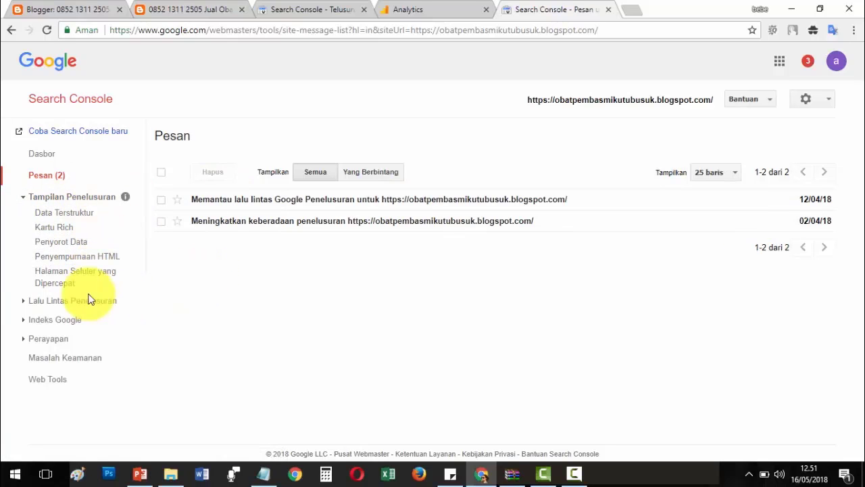
left_click(49, 302)
scroll(313, 270, "down", 1)
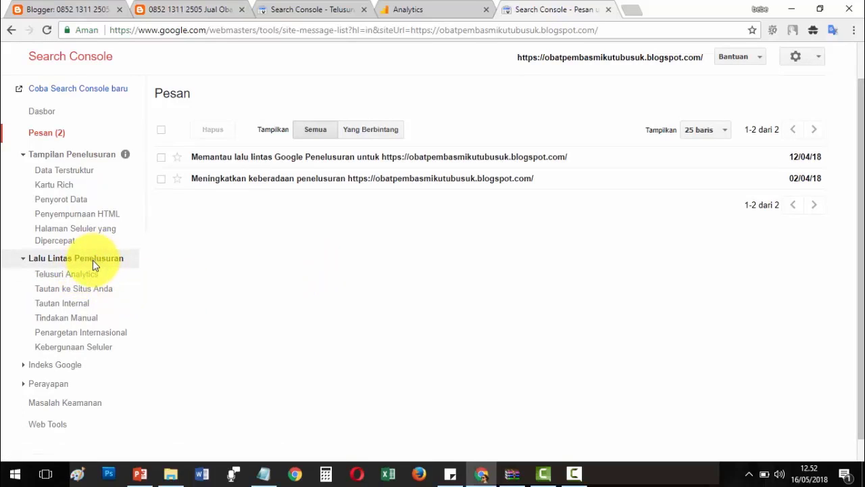
left_click(66, 277)
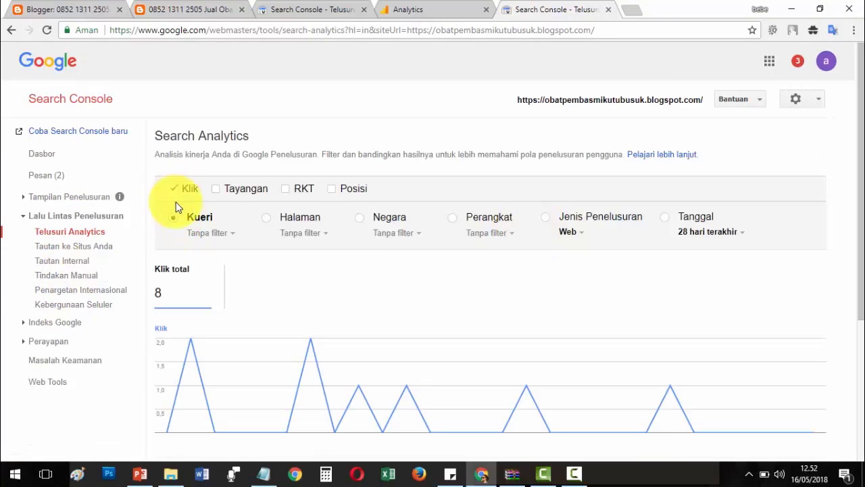
Add the Tayangan, RKT and Posisi metrics to the Search Analytics report.
left_click(222, 188)
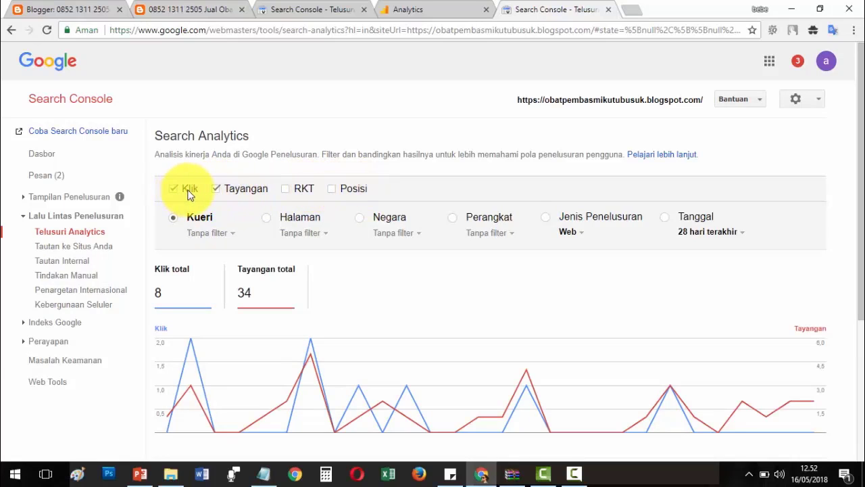
left_click(285, 189)
left_click(332, 189)
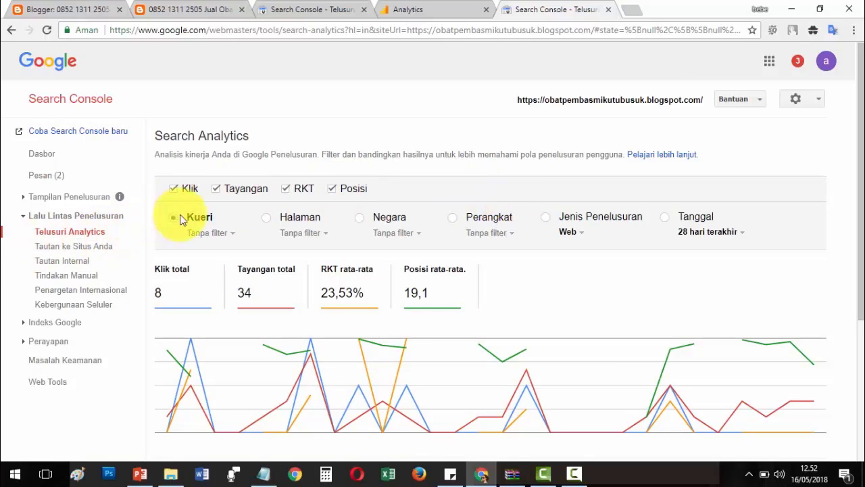
Examine the average click-through rate against total clicks and impressions, and look at the query table below the chart.
scroll(635, 215, "down", 1)
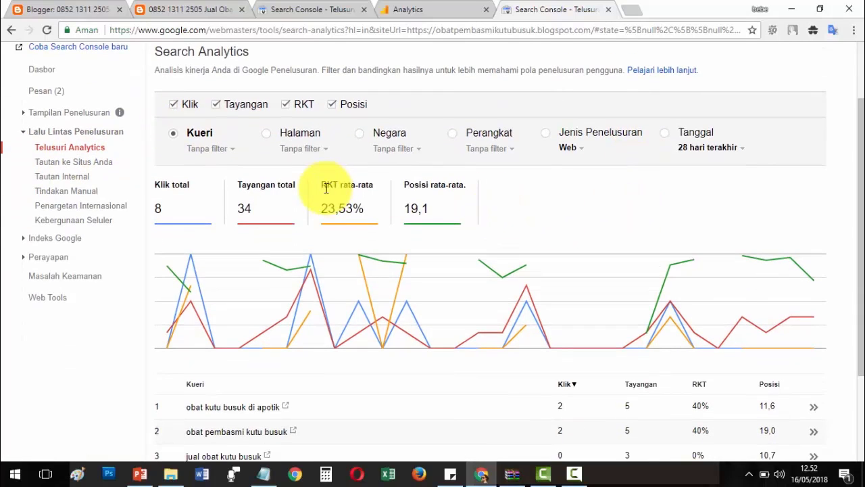
left_click_drag(346, 201, 370, 212)
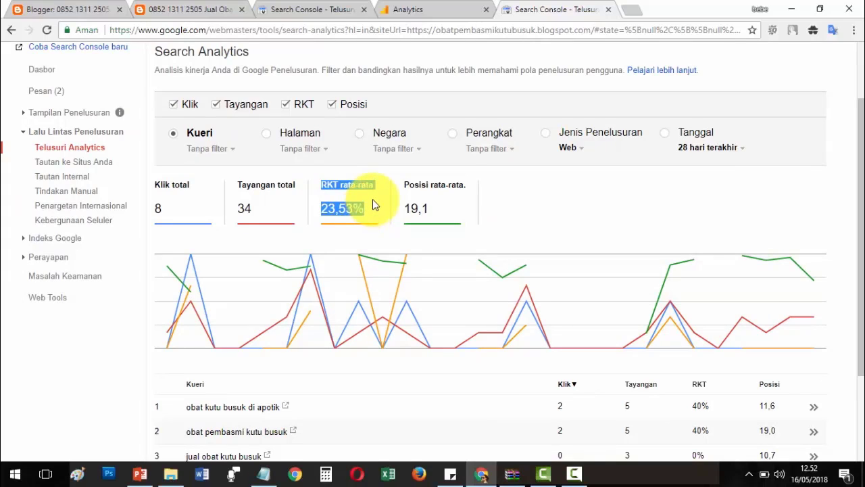
left_click(344, 205)
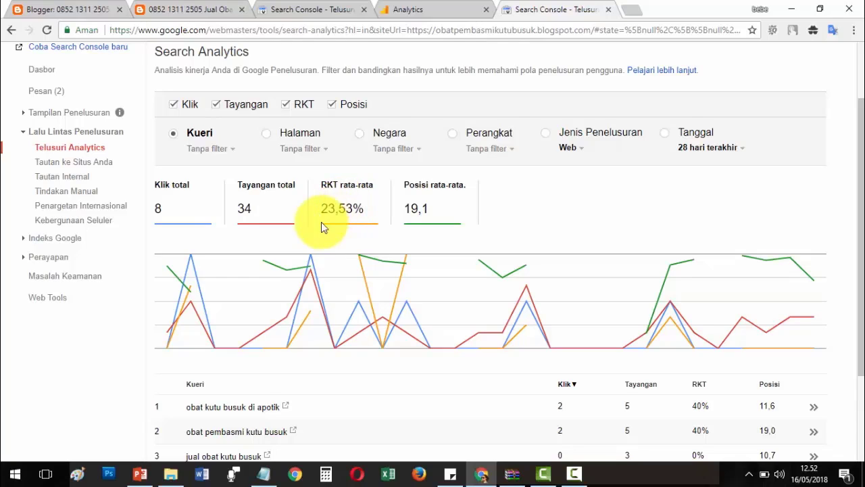
left_click_drag(319, 211, 371, 208)
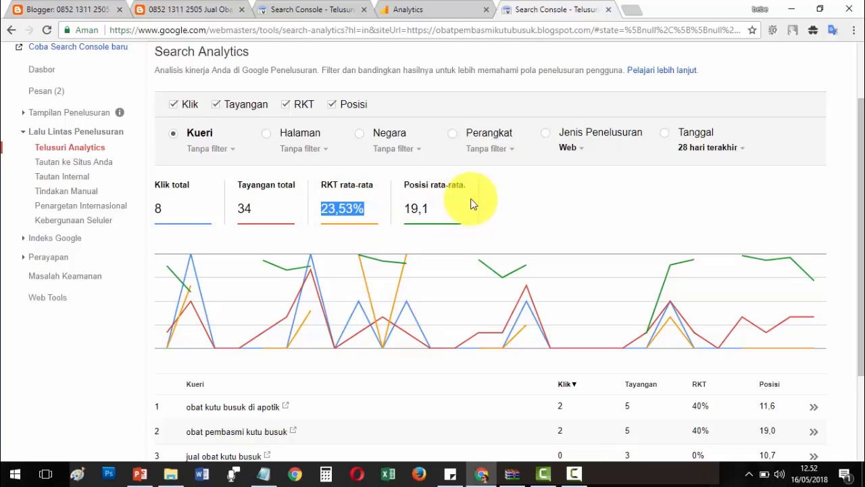
left_click(343, 212)
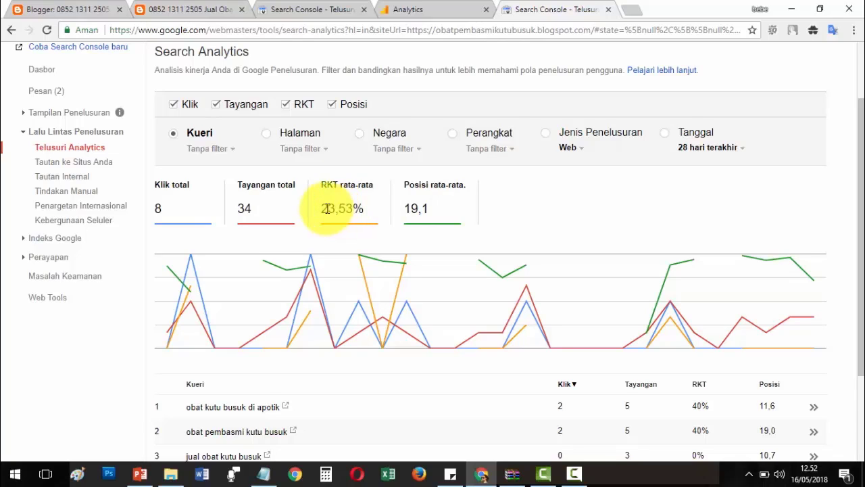
left_click_drag(323, 209, 360, 207)
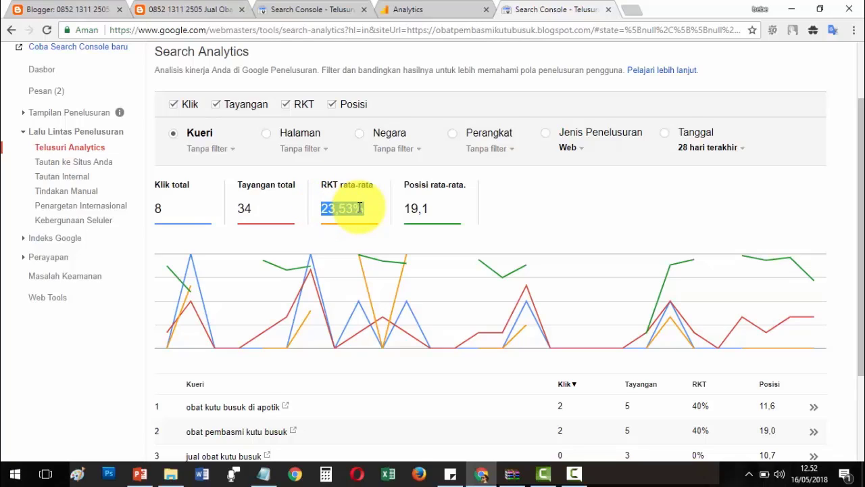
left_click(325, 211)
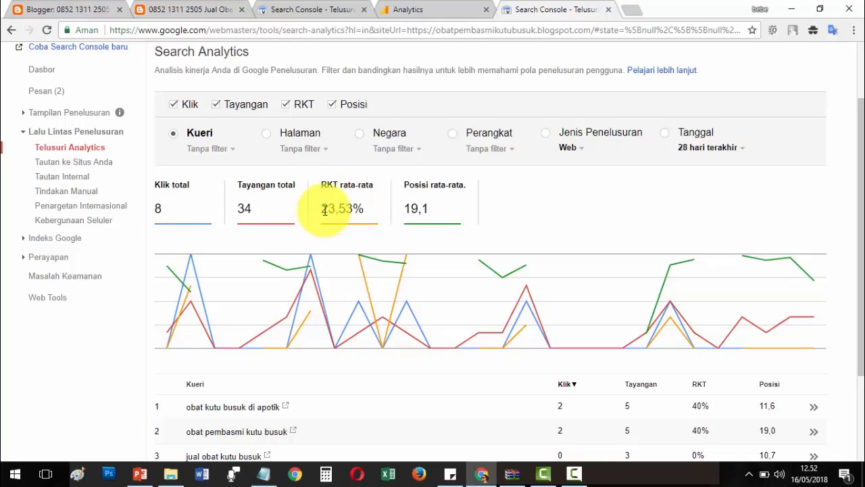
left_click_drag(325, 210, 365, 212)
left_click(325, 210)
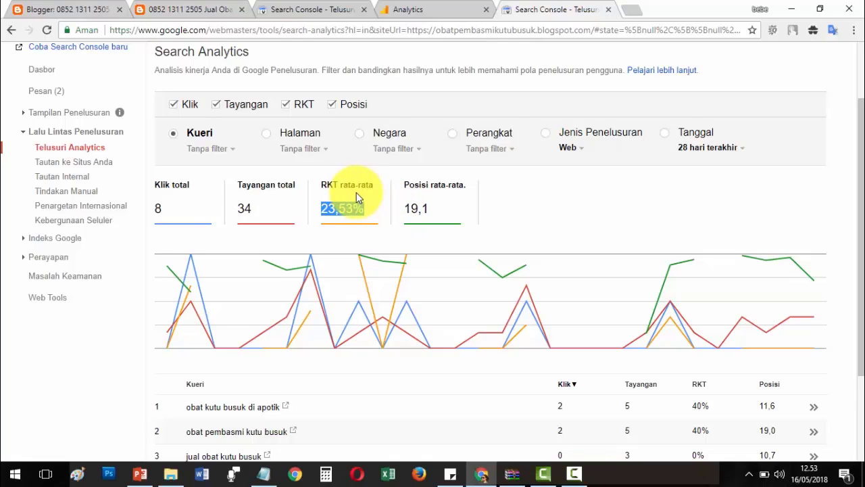
left_click(326, 210)
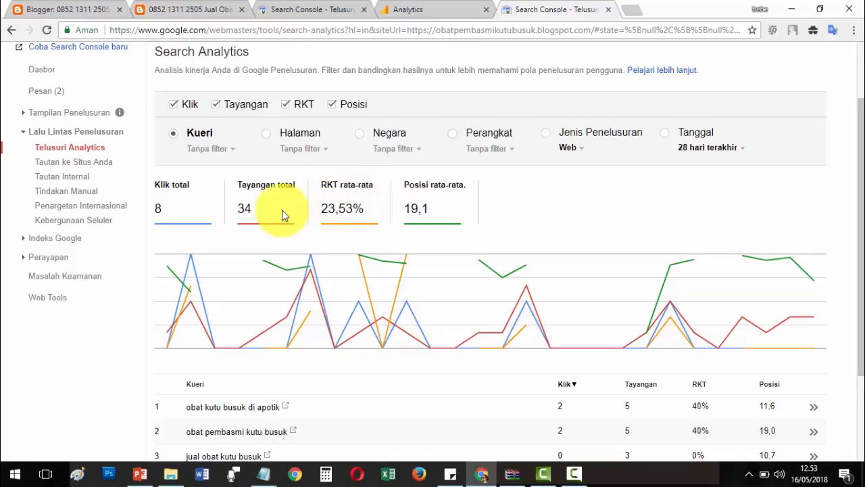
left_click_drag(239, 208, 255, 208)
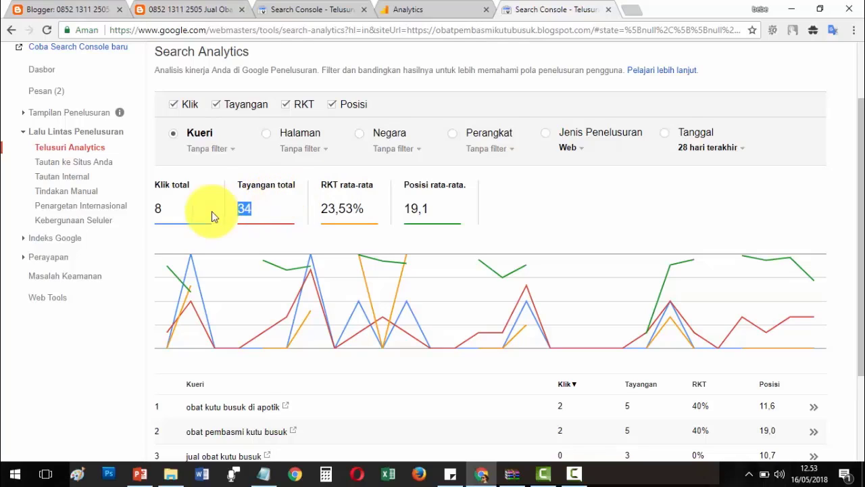
left_click_drag(154, 208, 163, 211)
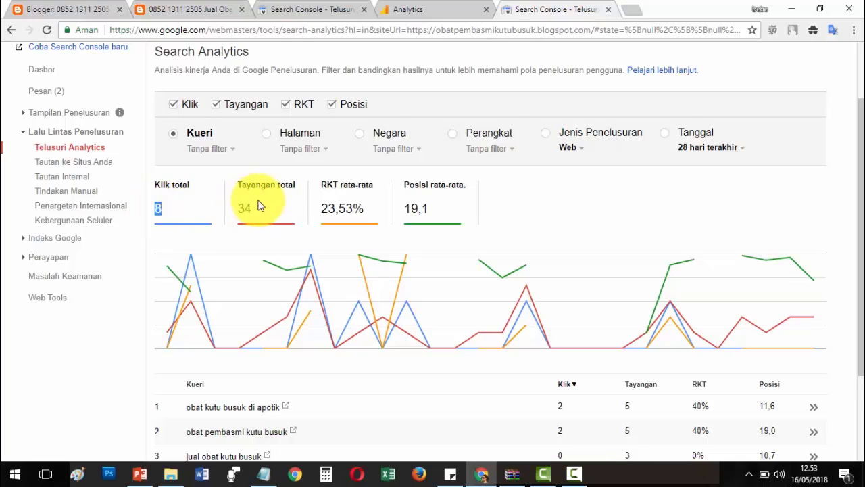
left_click_drag(238, 208, 255, 205)
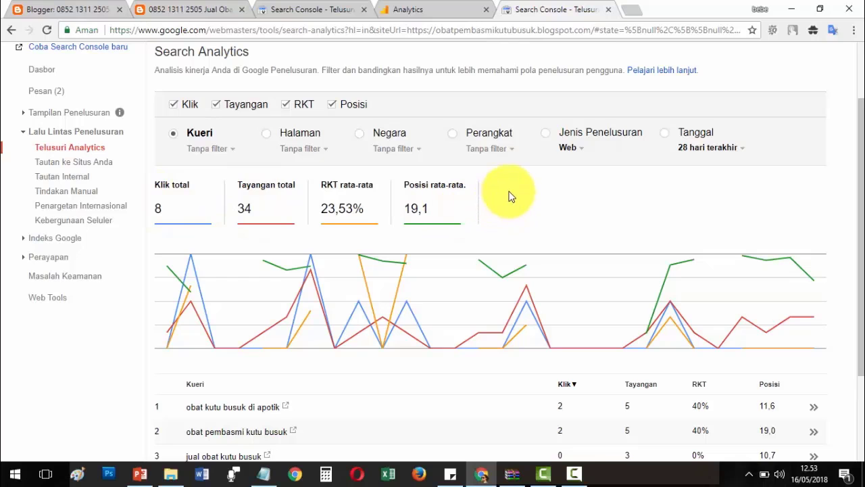
scroll(521, 207, "down", 1)
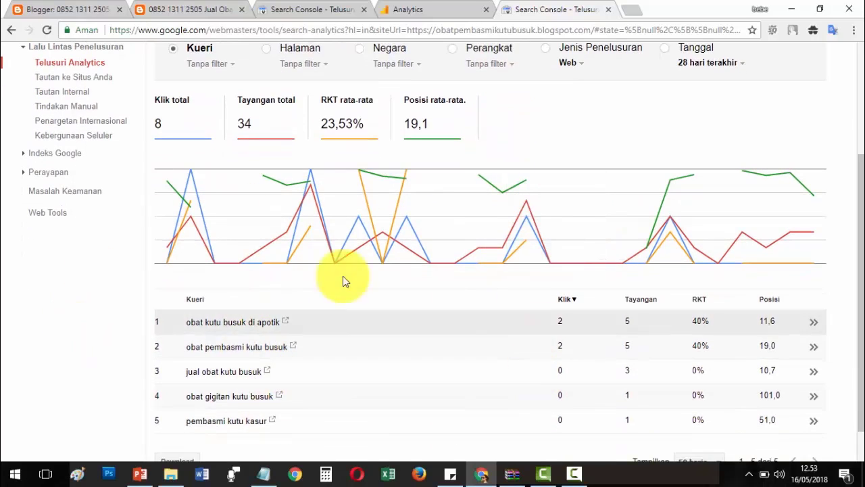
View the Search Analytics details for the query "obat kutu busuk di apotik", and return to the full query list.
scroll(442, 346, "down", 1)
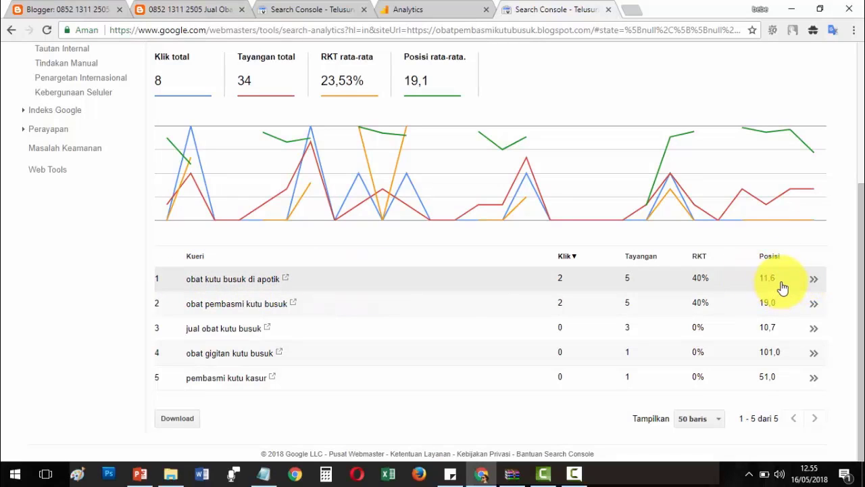
left_click(815, 284)
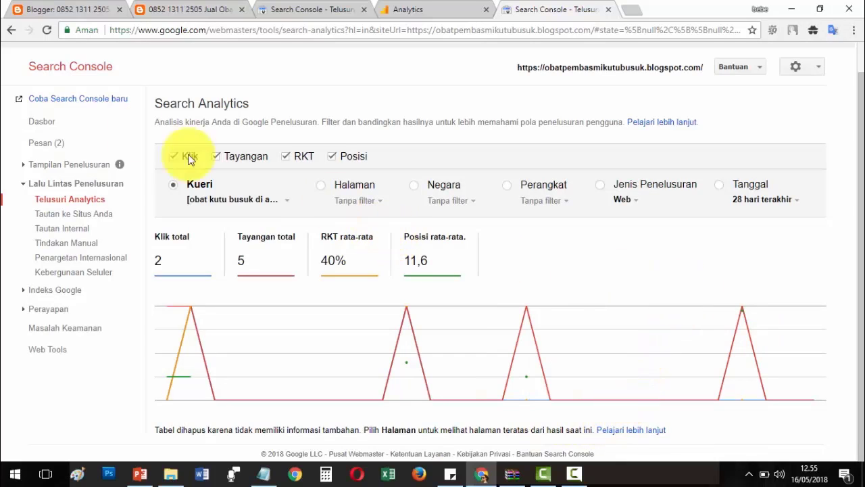
left_click(11, 30)
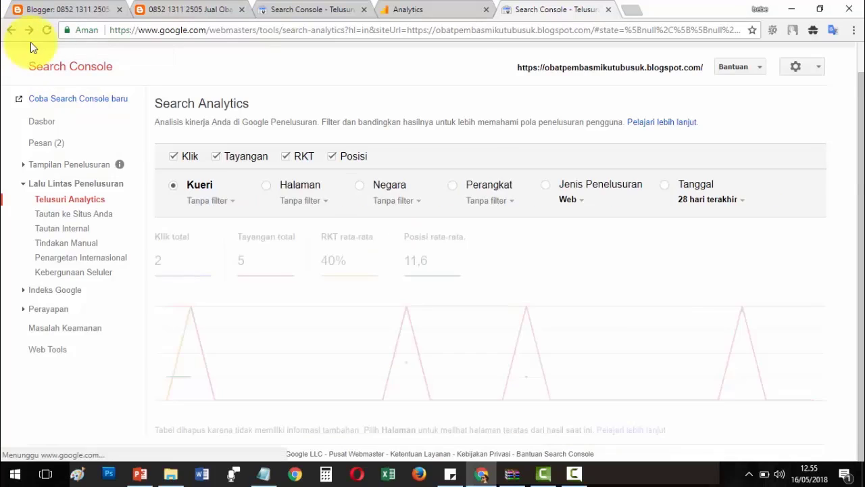
left_click(808, 277)
right_click(808, 277)
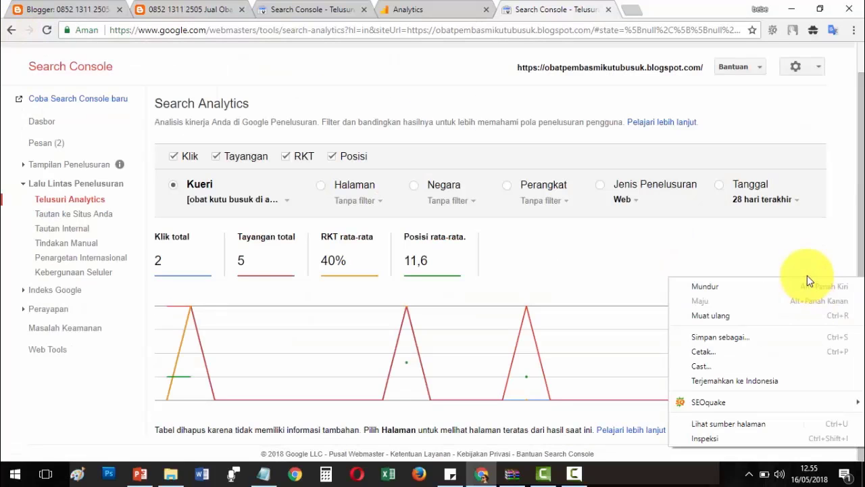
left_click(11, 30)
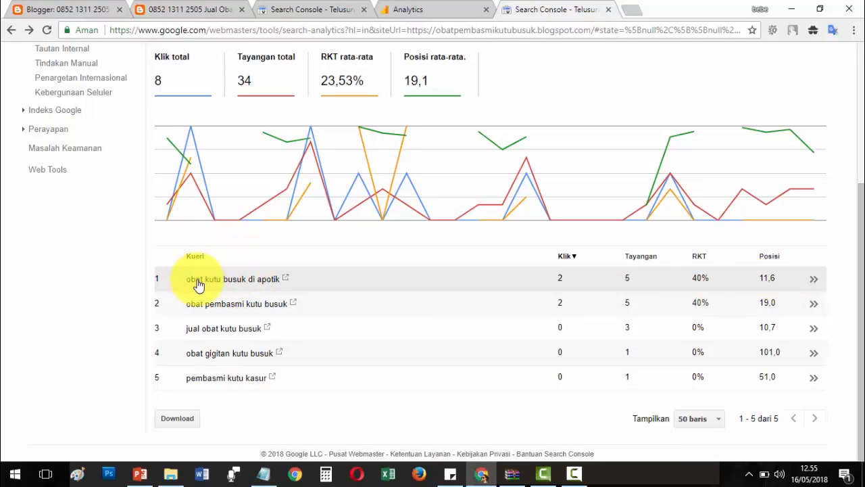
Open the Google results for the query "obat kutu busuk di apotik" and go to the second results page.
left_click(287, 281)
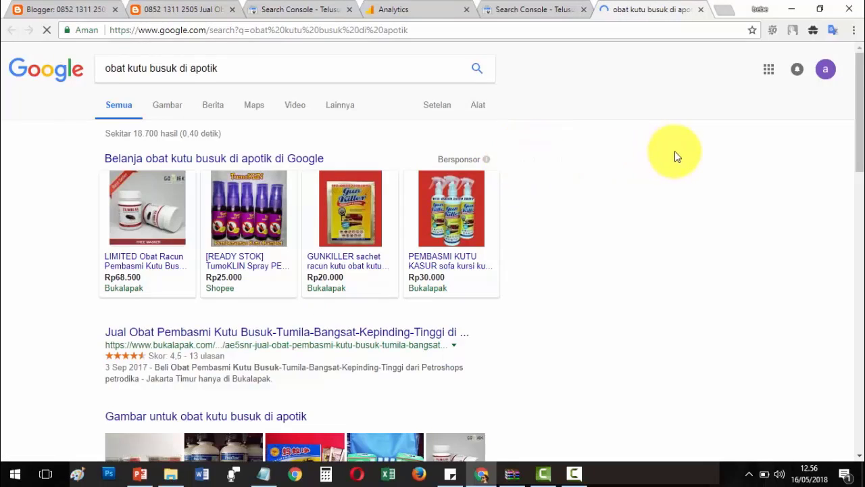
scroll(675, 156, "down", 10)
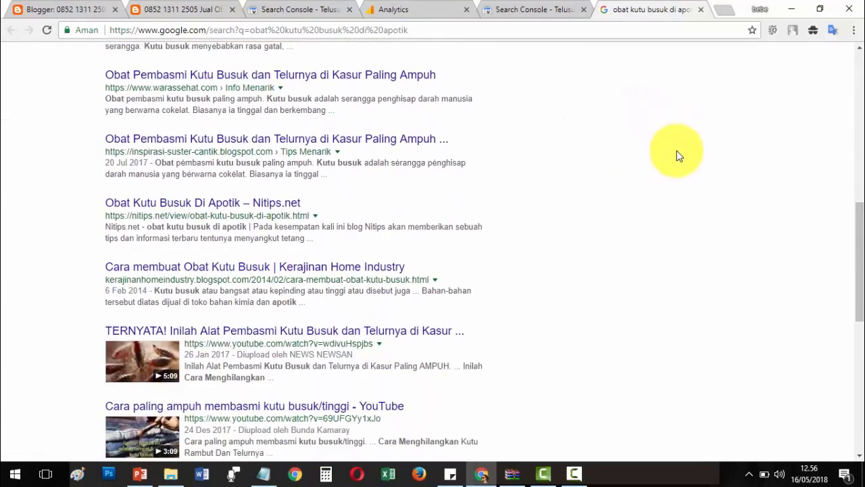
scroll(676, 155, "down", 7)
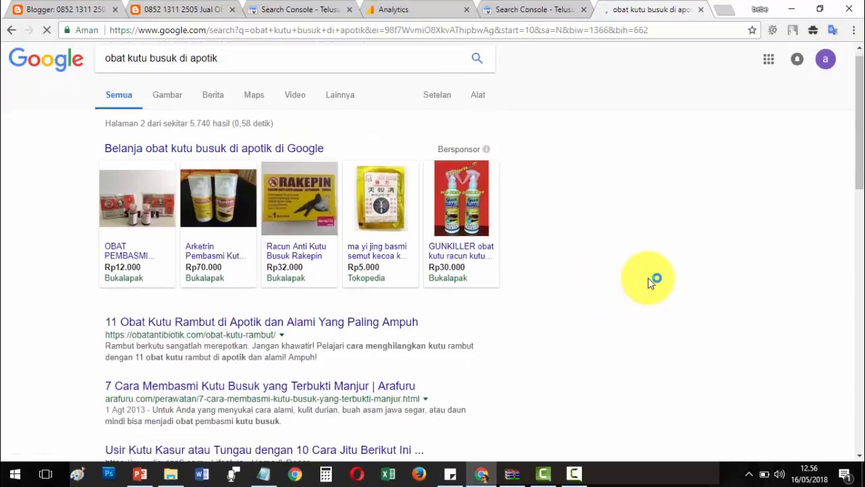
Examine where the obatpembasmikutubusuk.blogspot.com listings rank on the second results page, and switch back to Search Console.
scroll(649, 278, "down", 5)
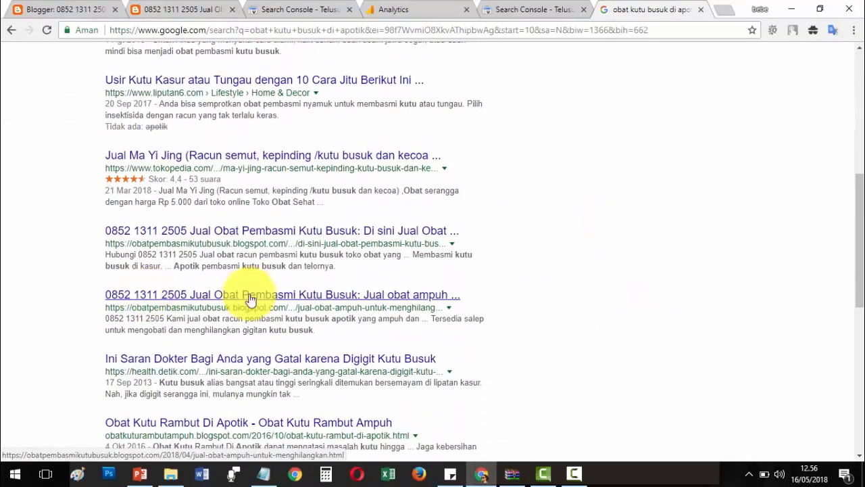
scroll(686, 290, "down", 1)
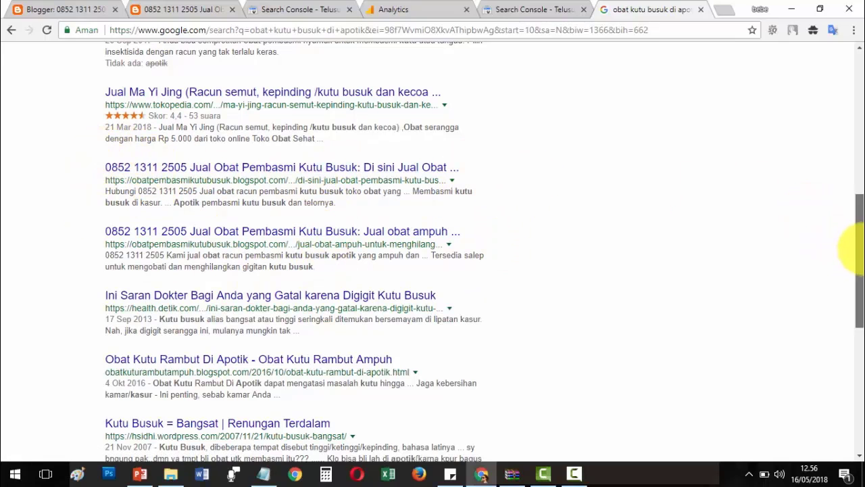
left_click_drag(857, 241, 853, 58)
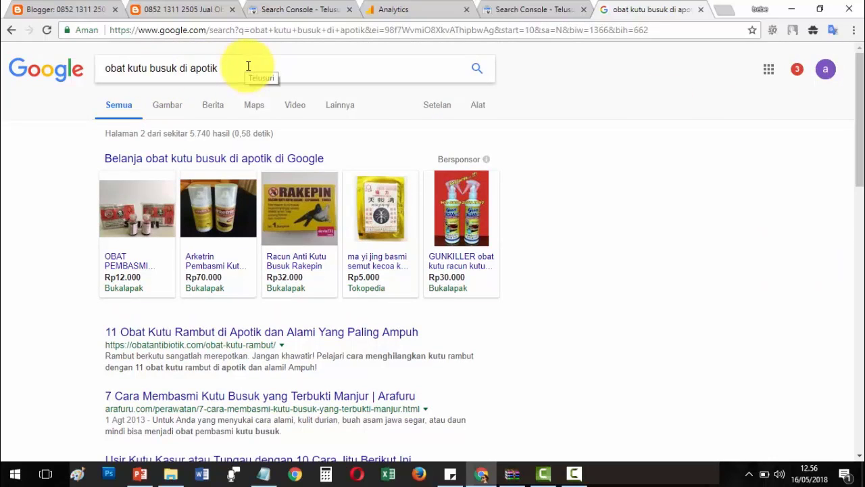
left_click_drag(854, 96, 850, 367)
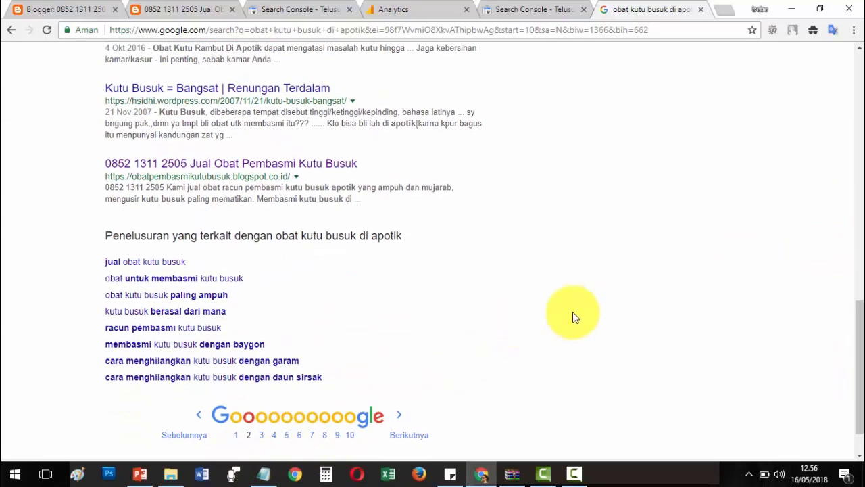
left_click_drag(860, 304, 852, 255)
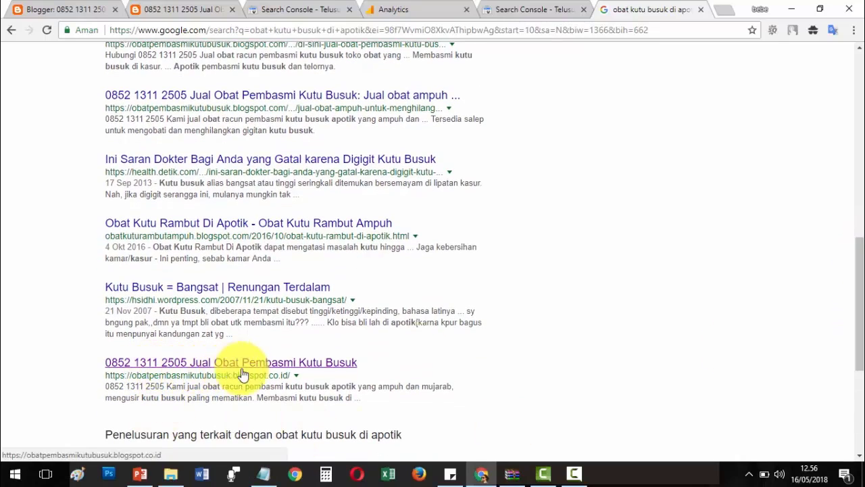
scroll(689, 319, "up", 1)
scroll(686, 318, "up", 1)
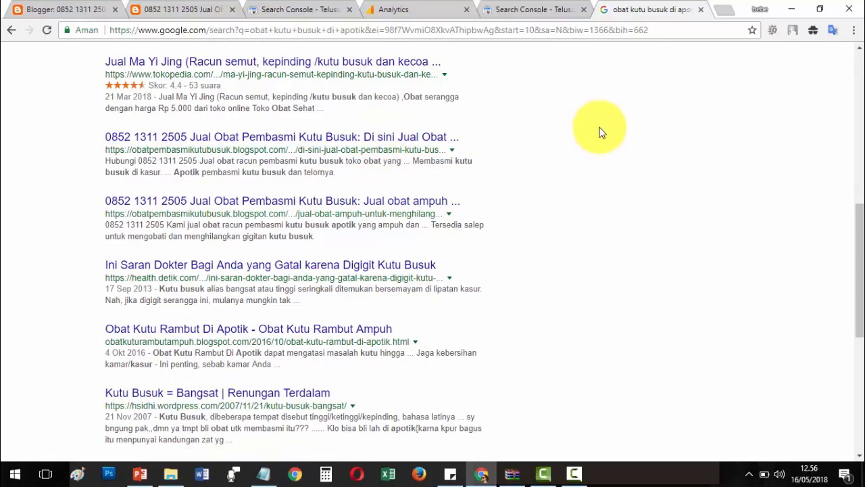
left_click(534, 9)
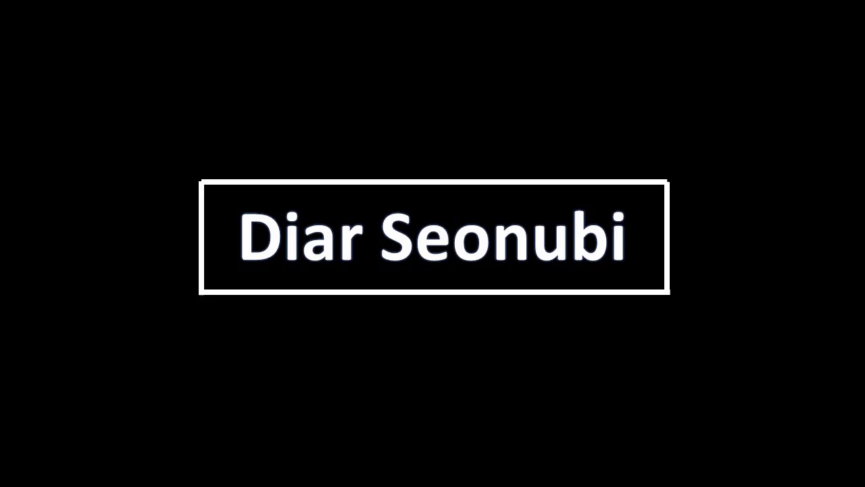